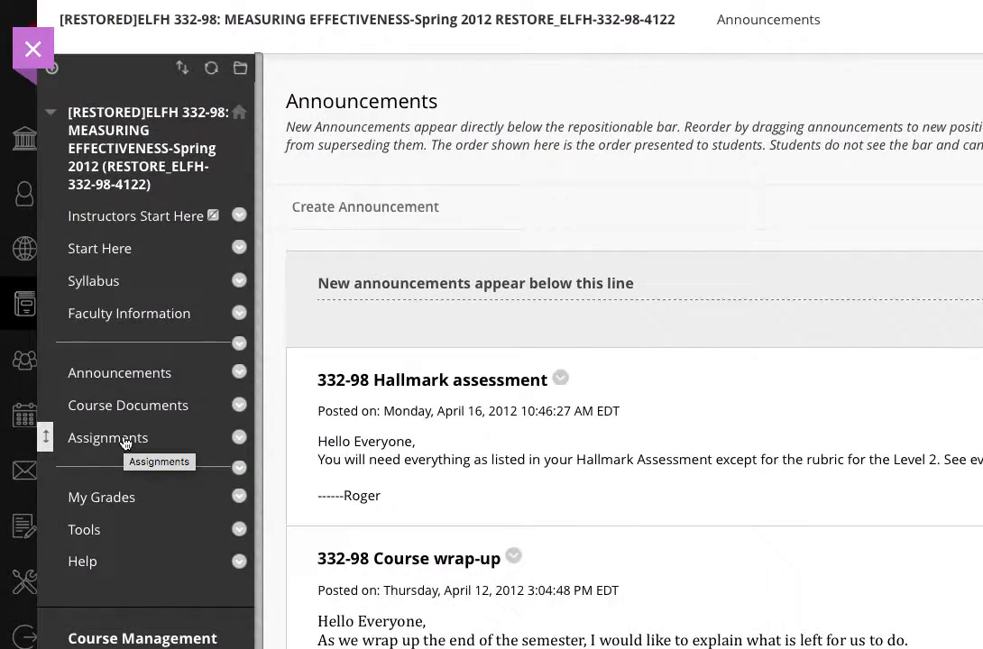
- Open the course's Assignments area and start creating a new Assignment from the assessments options
{"action": "left_click", "coordinate": [125, 440]}
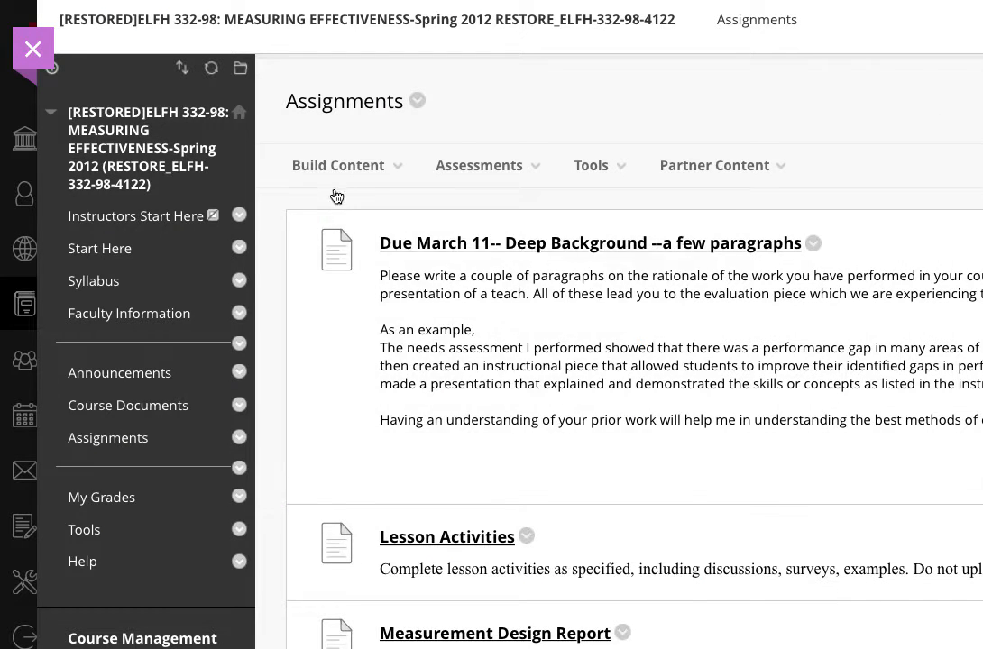
{"action": "left_click", "coordinate": [341, 186]}
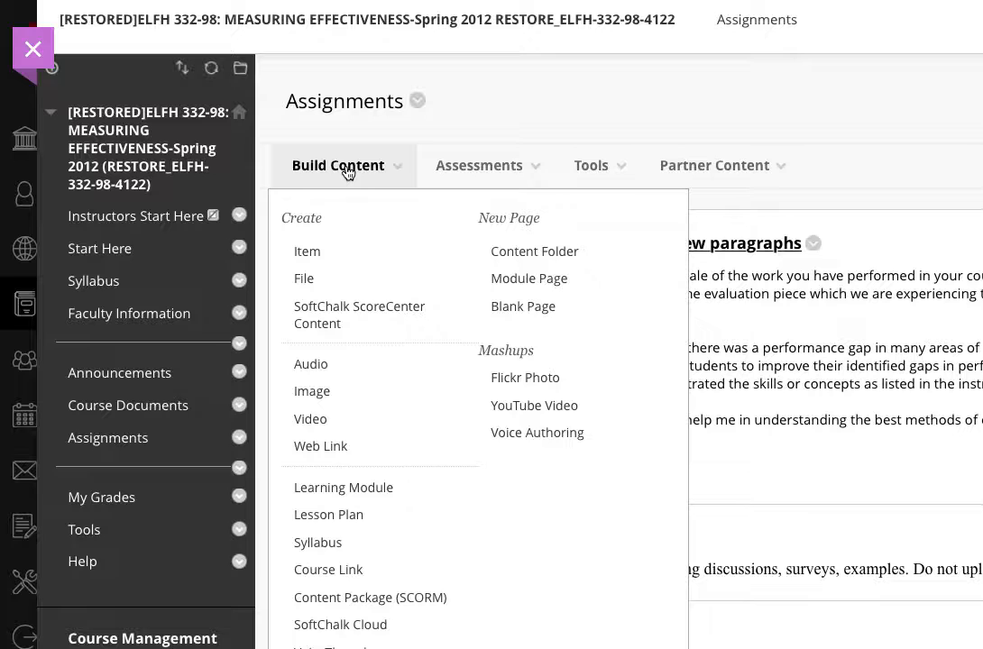
{"action": "left_click", "coordinate": [475, 169]}
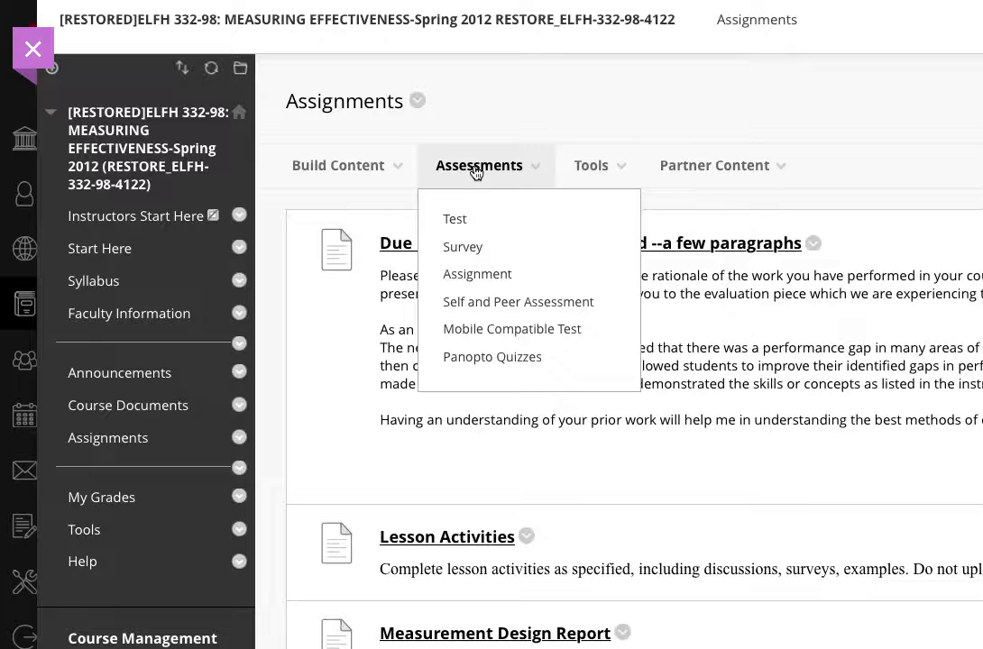
{"action": "left_click", "coordinate": [487, 275]}
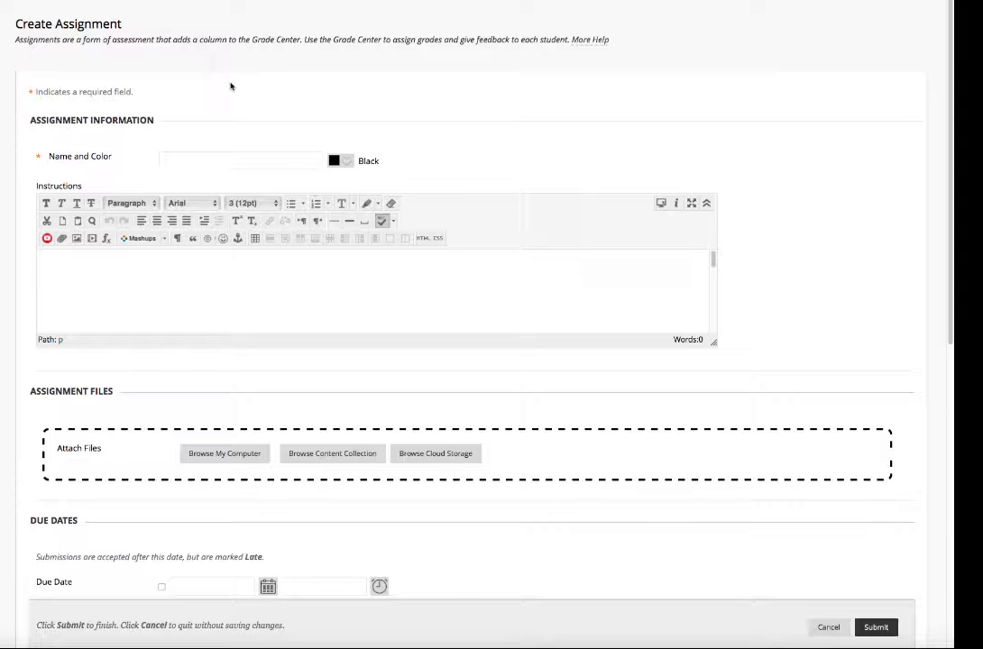
- Name the assignment "Test" and enter "Instructions" as its instructions text
{"action": "left_click", "coordinate": [218, 160]}
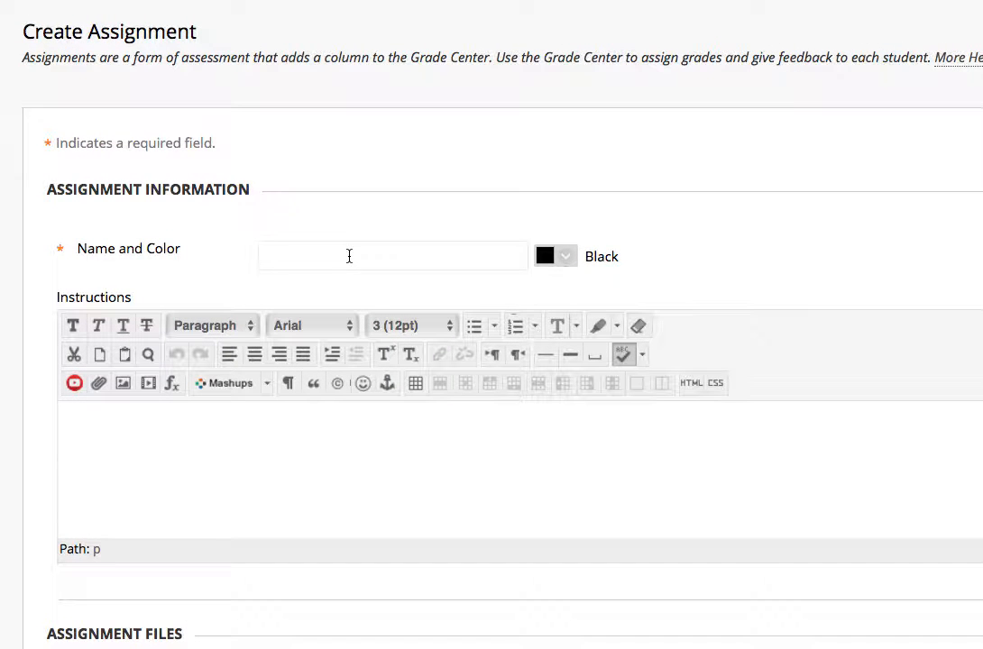
{"action": "type", "text": "Test"}
{"action": "left_click", "coordinate": [343, 467]}
{"action": "type", "text": "I"}
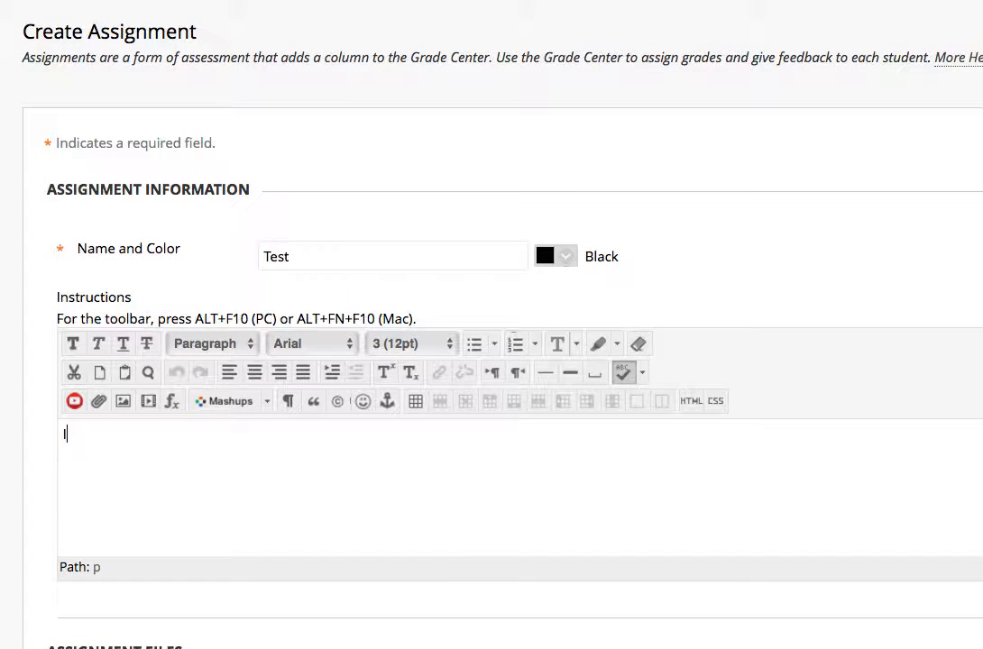
{"action": "type", "text": "nstructions"}
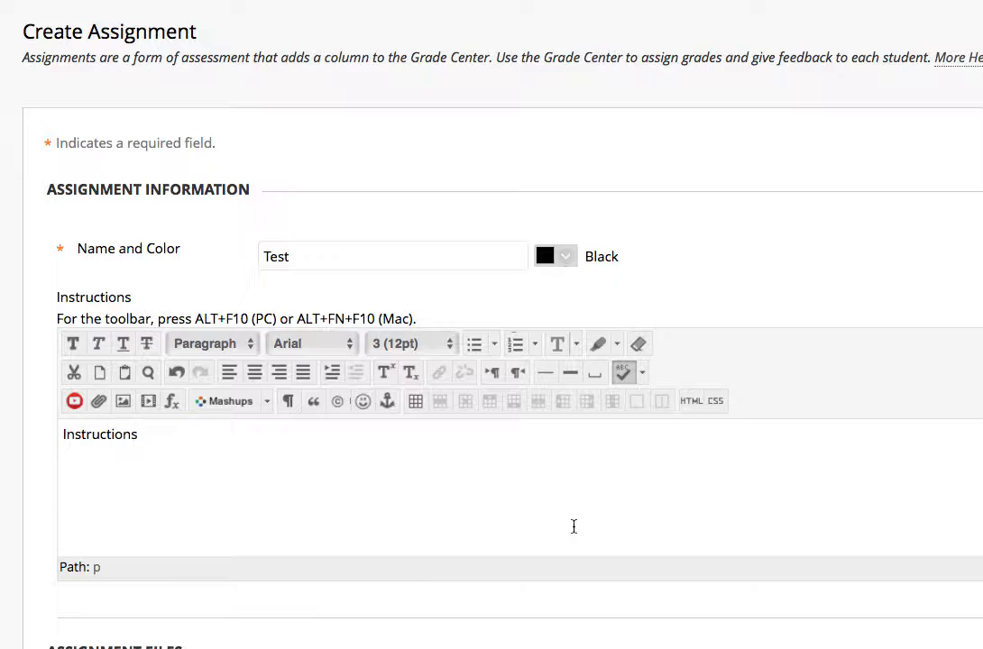
- Attach the file sample contract.tiff from the computer to the assignment
{"action": "scroll", "coordinate": [573, 527], "scroll_direction": "down", "scroll_amount": 3}
{"action": "scroll", "coordinate": [653, 623], "scroll_direction": "down", "scroll_amount": 2}
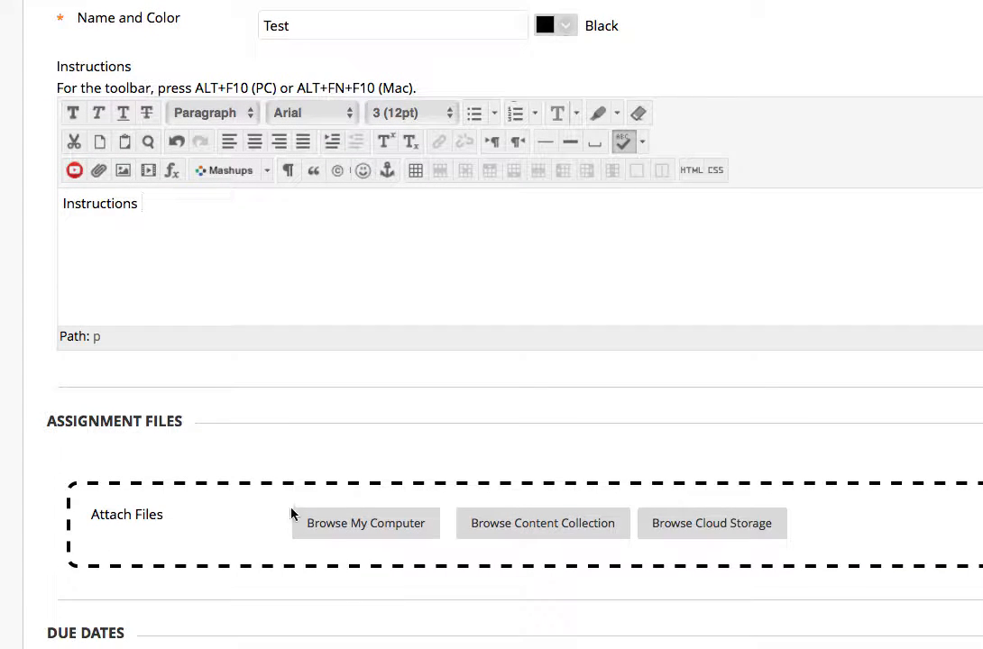
{"action": "scroll", "coordinate": [341, 561], "scroll_direction": "up", "scroll_amount": 1}
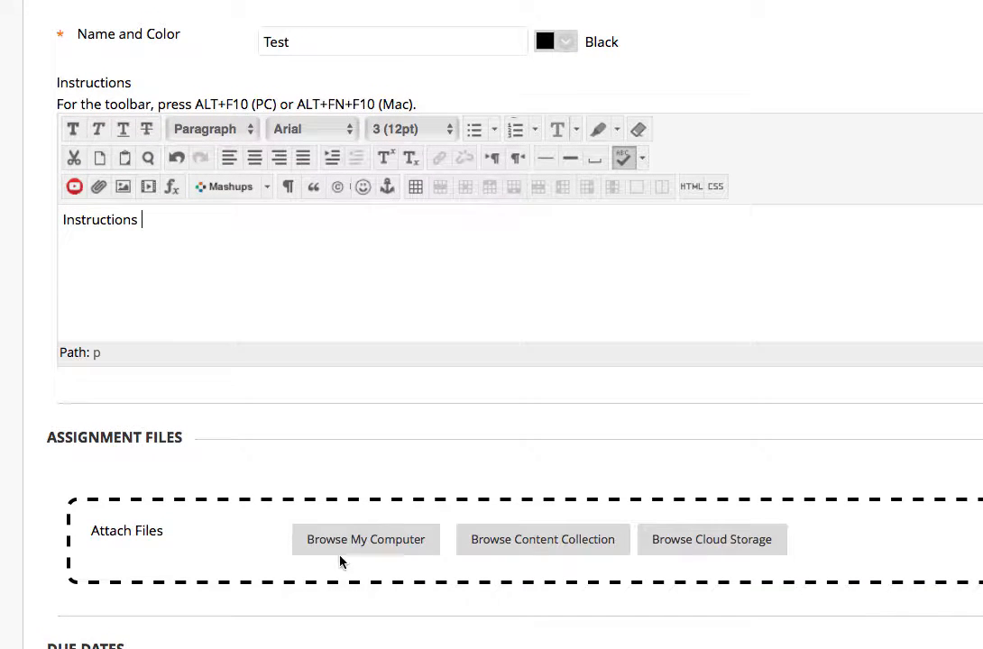
{"action": "left_click", "coordinate": [385, 539]}
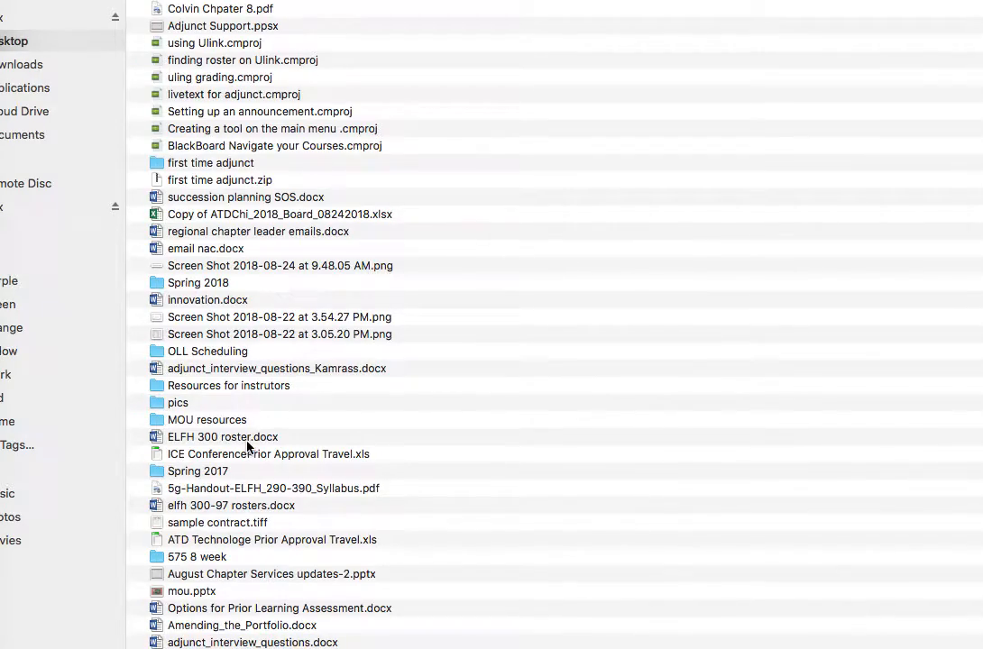
{"action": "left_click", "coordinate": [217, 522]}
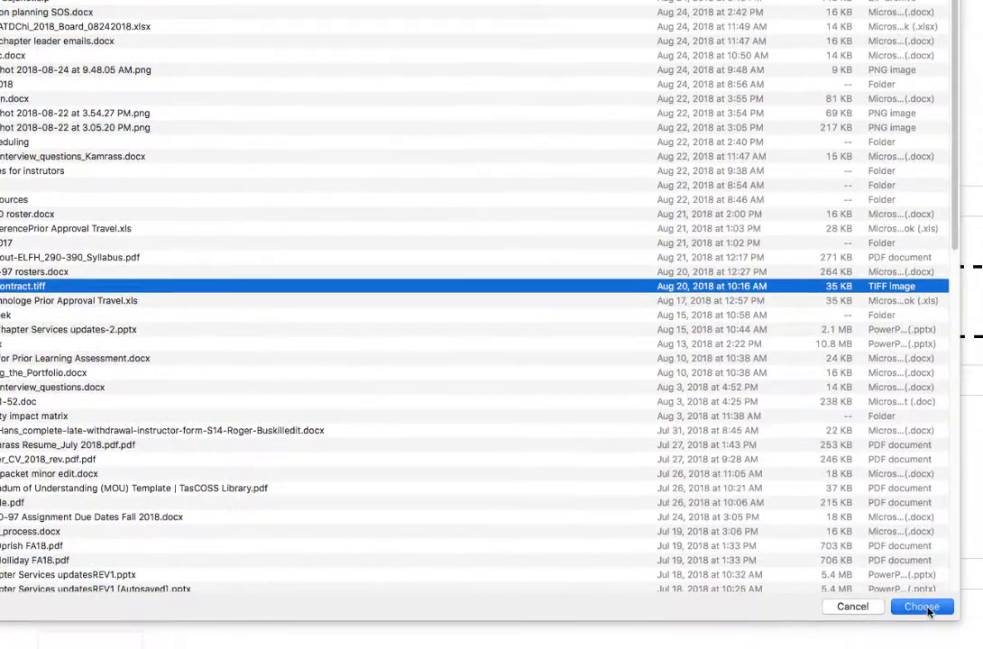
{"action": "left_click", "coordinate": [922, 607]}
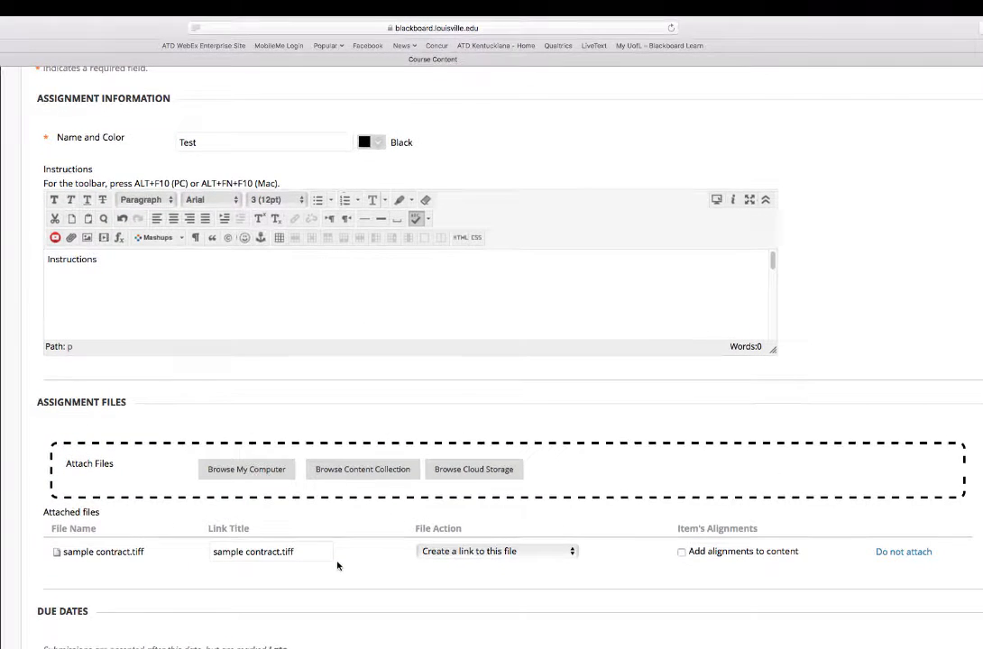
- Set the assignment's Points Possible to 5
{"action": "scroll", "coordinate": [338, 566], "scroll_direction": "down", "scroll_amount": 5}
{"action": "left_click", "coordinate": [201, 535]}
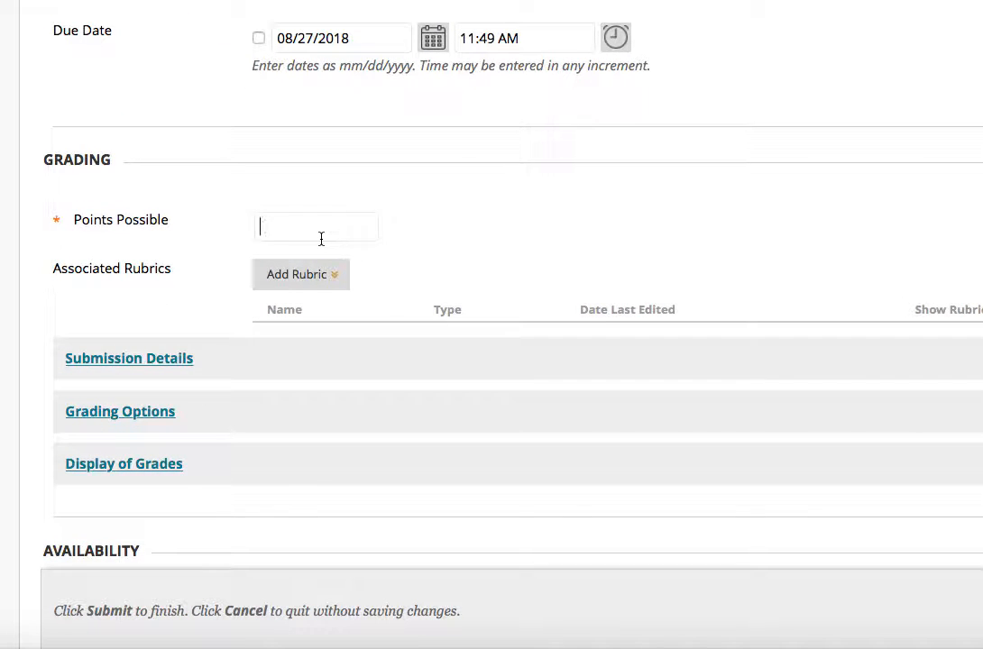
{"action": "type", "text": "5"}
{"action": "left_click", "coordinate": [328, 278]}
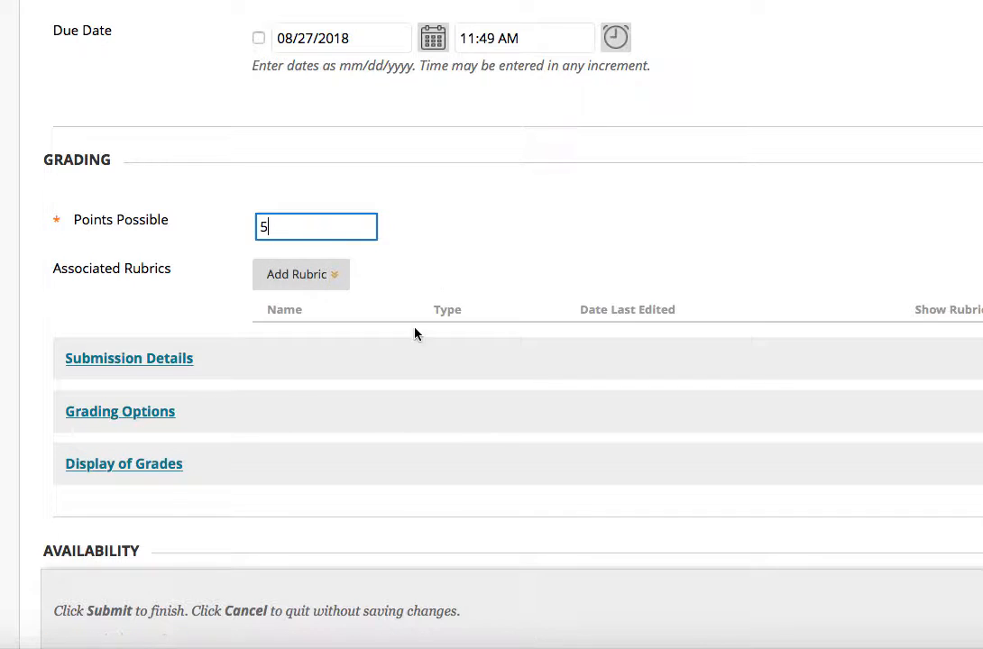
- Expand the Submission Details section of the assignment settings
{"action": "left_click", "coordinate": [178, 361]}
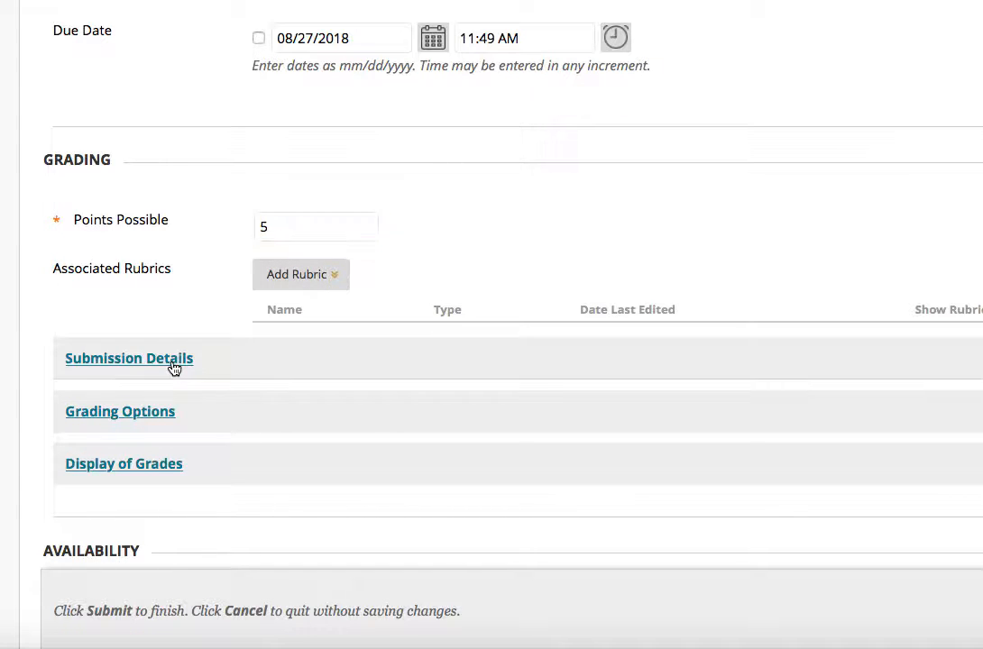
{"action": "scroll", "coordinate": [784, 109], "scroll_direction": "down", "scroll_amount": 5}
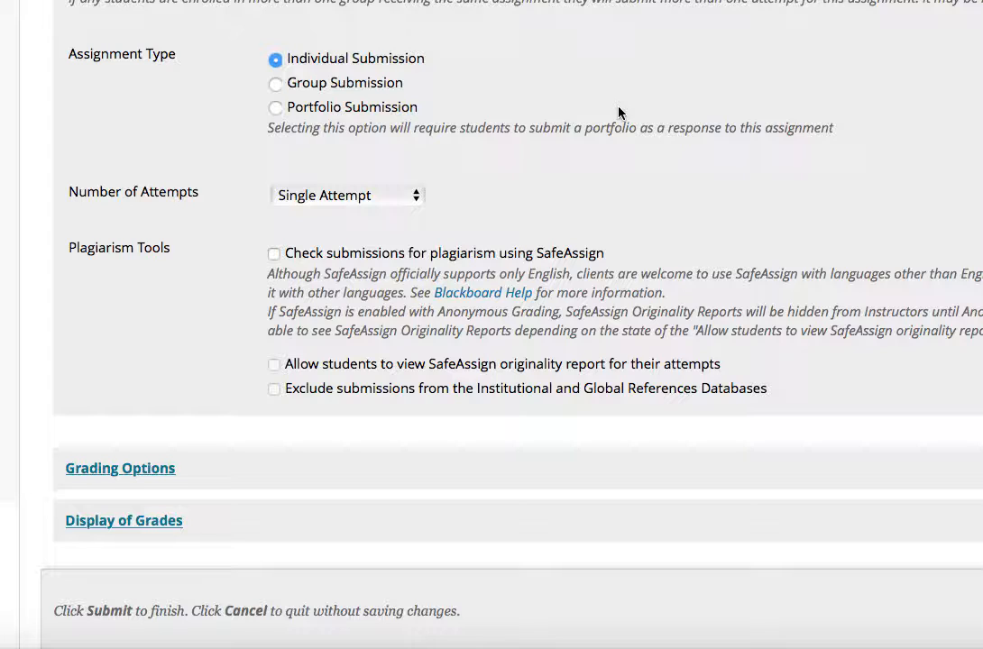
- Try enabling SafeAssign plagiarism checking with students allowed to view originality reports, then clear it
{"action": "left_click", "coordinate": [274, 256]}
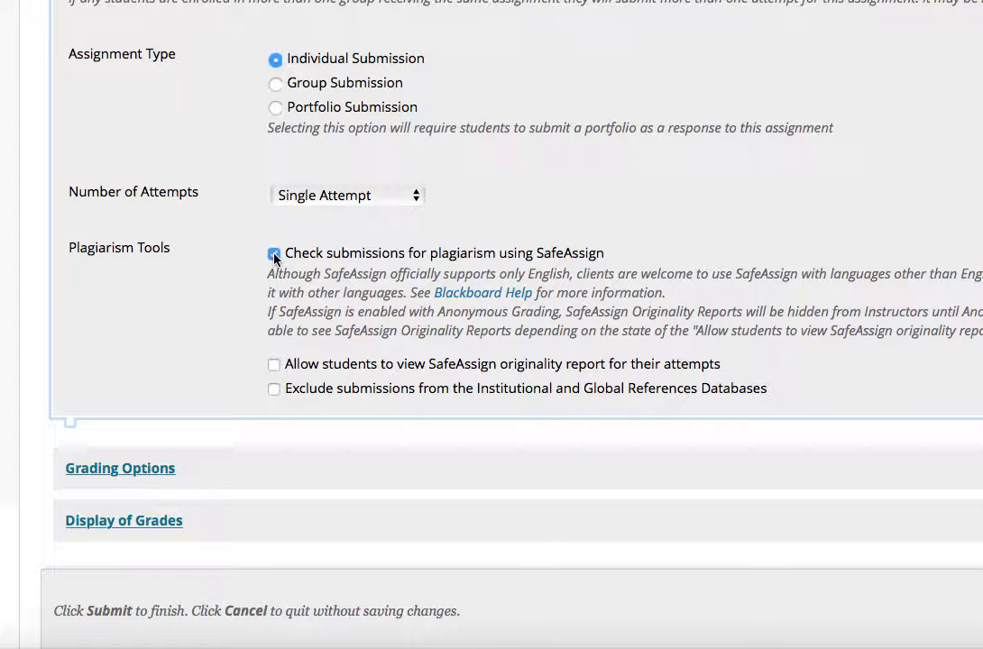
{"action": "scroll", "coordinate": [306, 289], "scroll_direction": "down", "scroll_amount": 2}
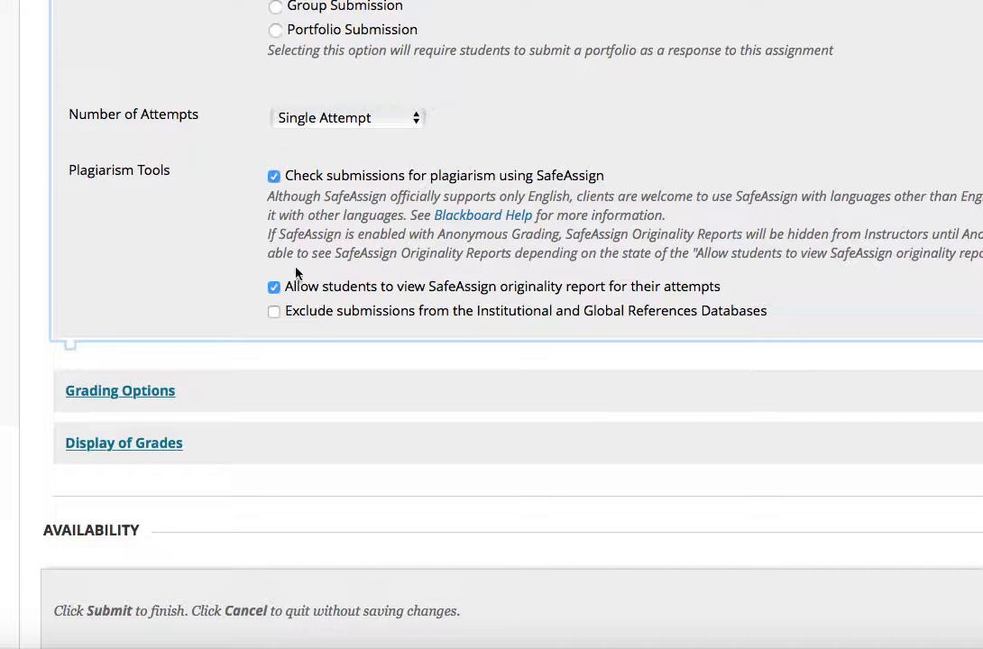
{"action": "left_click", "coordinate": [275, 287]}
{"action": "left_click", "coordinate": [274, 176]}
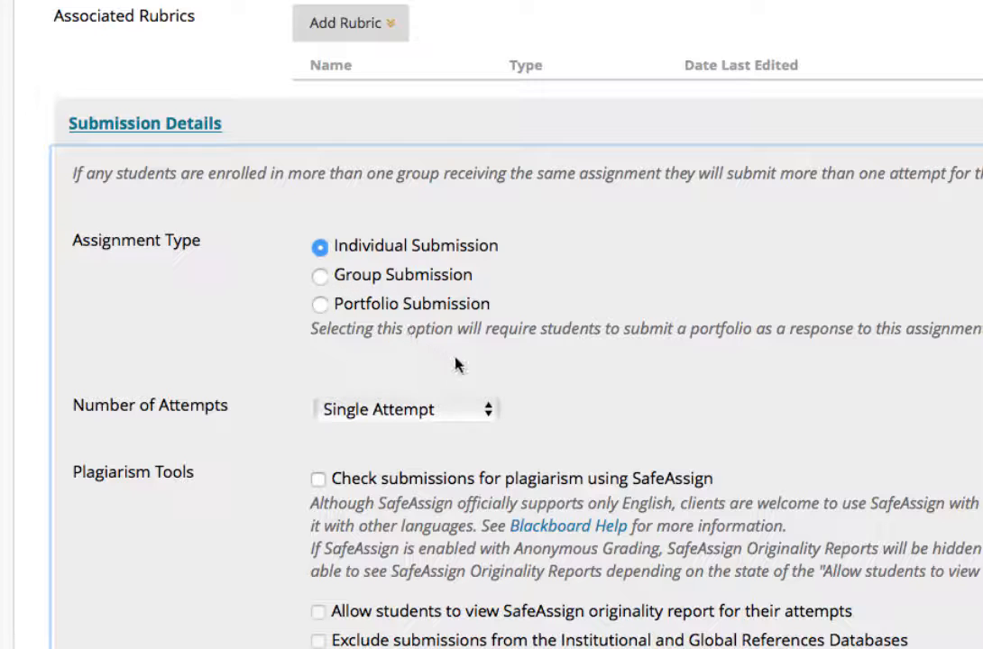
- Review the Number of Attempts choices without changing the selection
{"action": "left_click", "coordinate": [489, 411]}
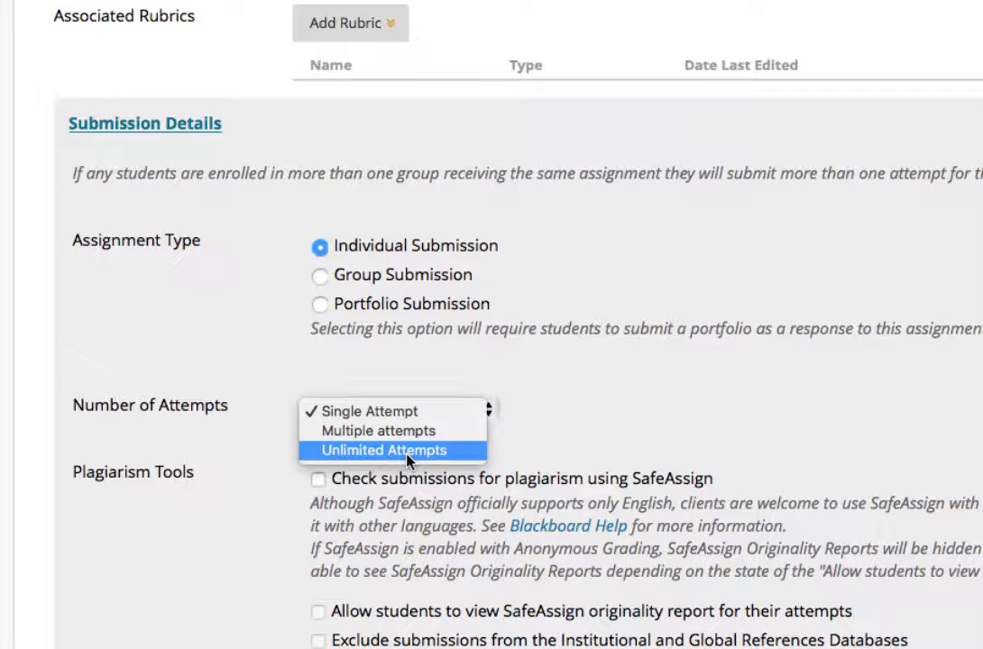
{"action": "left_click", "coordinate": [557, 409]}
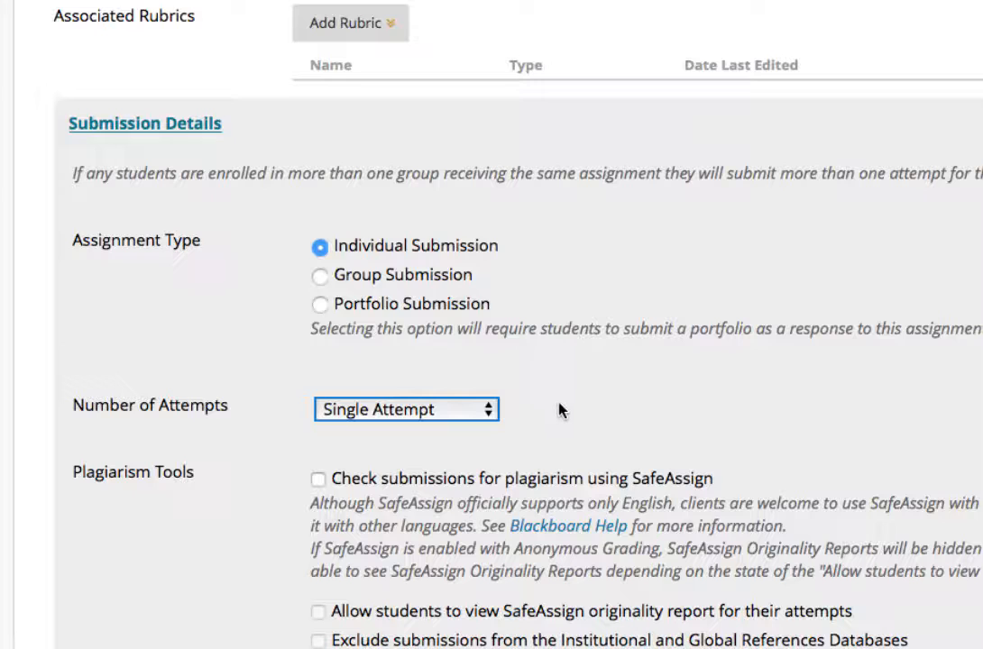
- Expand the Grading Options and Display of Grades sections
{"action": "scroll", "coordinate": [172, 448], "scroll_direction": "down", "scroll_amount": 5}
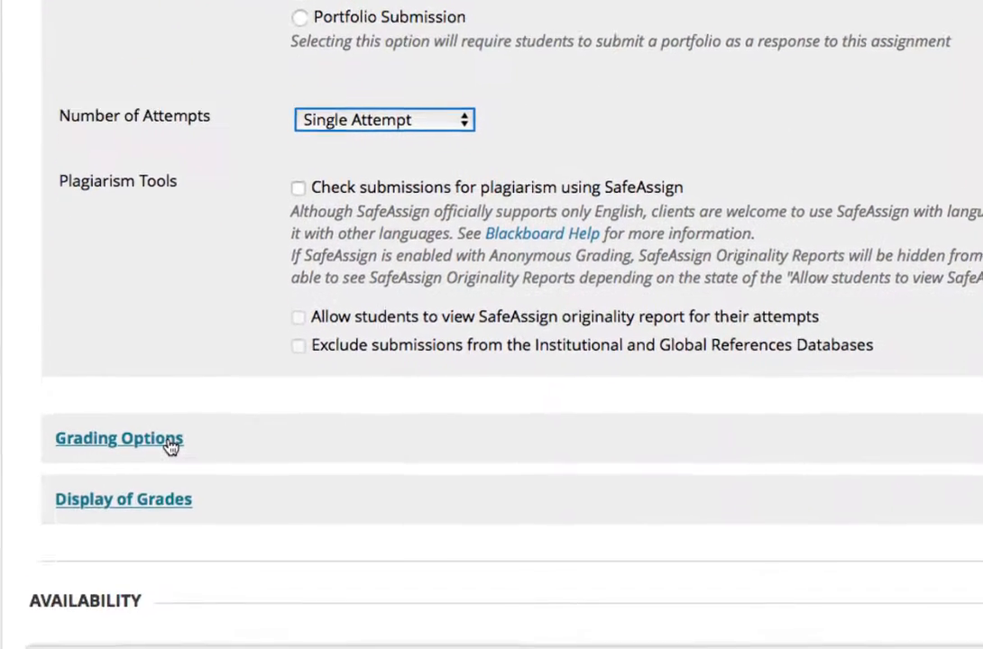
{"action": "scroll", "coordinate": [171, 449], "scroll_direction": "down", "scroll_amount": 2}
{"action": "left_click", "coordinate": [164, 332]}
{"action": "scroll", "coordinate": [564, 352], "scroll_direction": "down", "scroll_amount": 1}
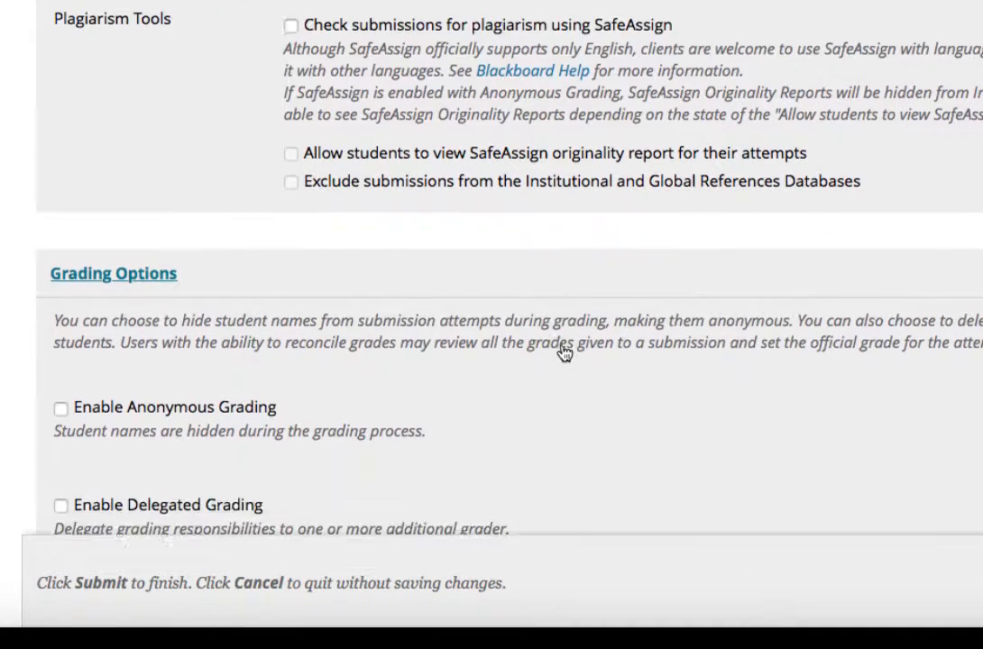
{"action": "scroll", "coordinate": [564, 352], "scroll_direction": "down", "scroll_amount": 3}
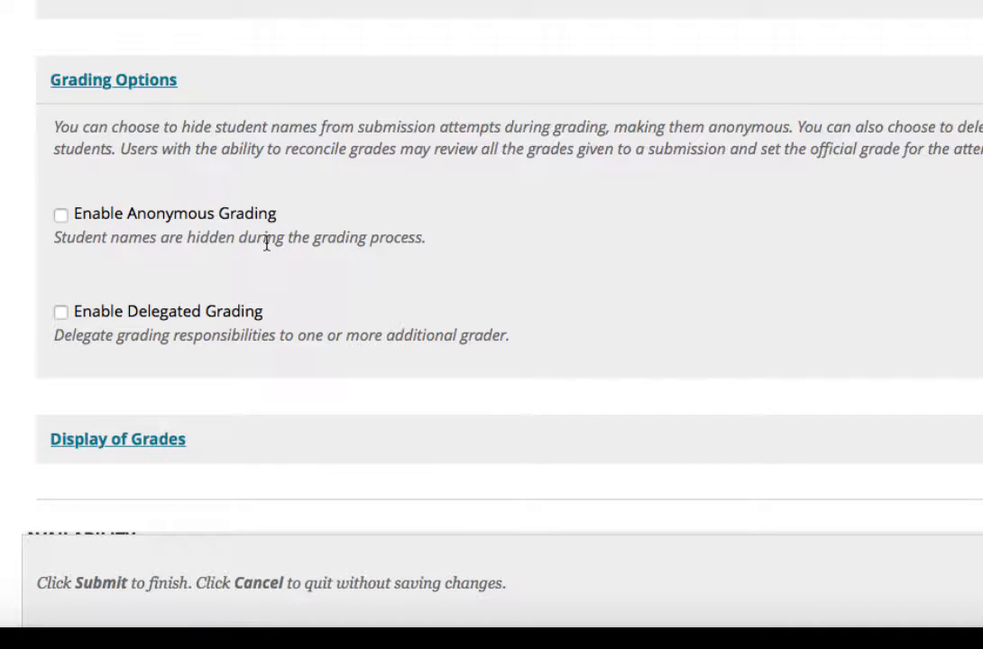
{"action": "scroll", "coordinate": [266, 242], "scroll_direction": "down", "scroll_amount": 4}
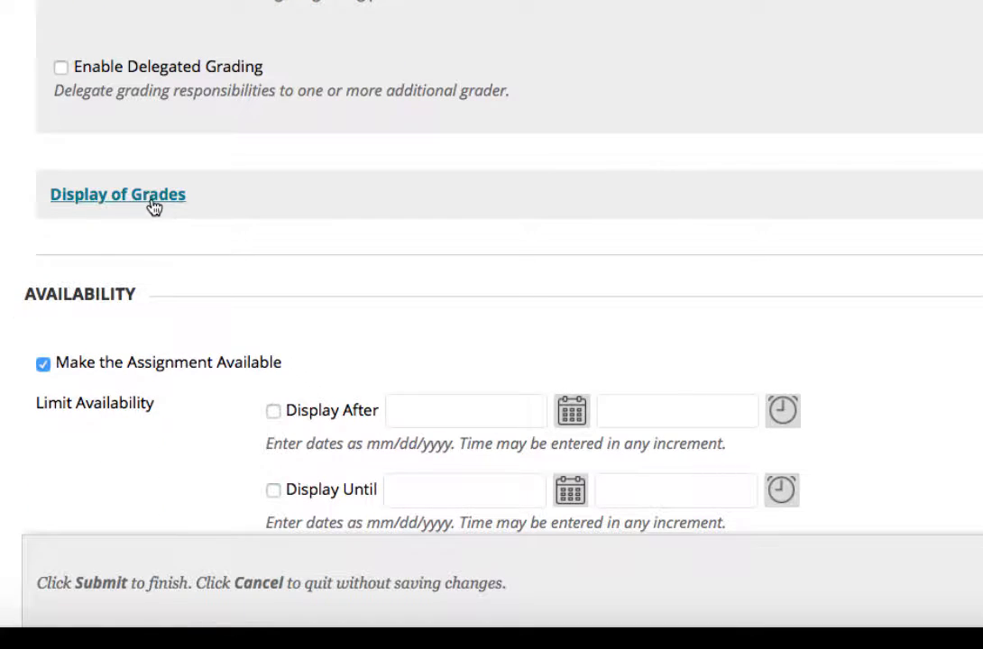
{"action": "left_click", "coordinate": [153, 202]}
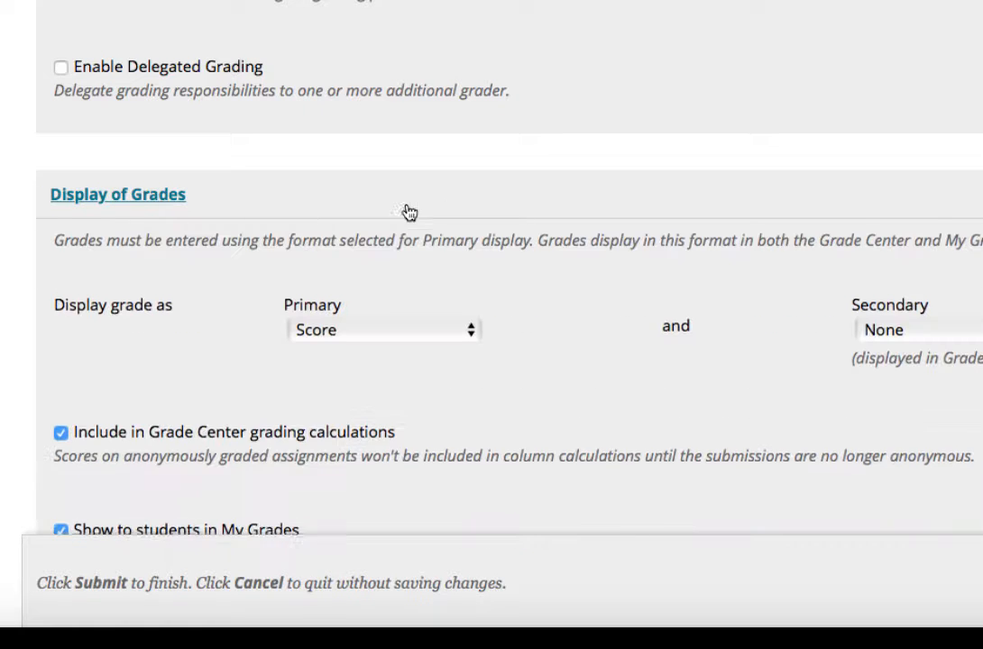
- Review the primary grade display format options without changing them
{"action": "scroll", "coordinate": [507, 199], "scroll_direction": "down", "scroll_amount": 4}
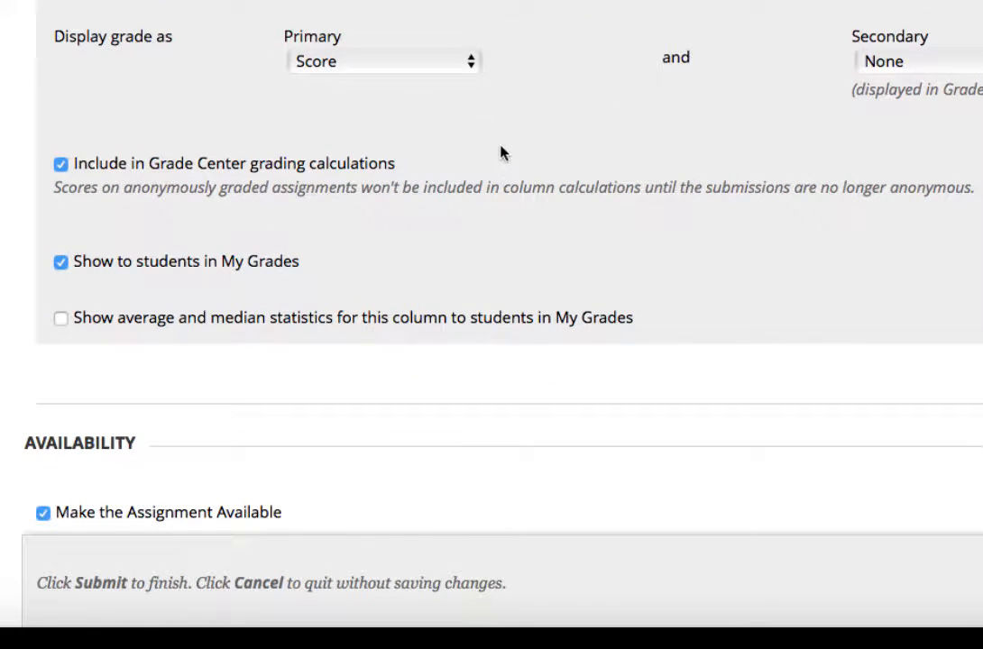
{"action": "left_click", "coordinate": [469, 63]}
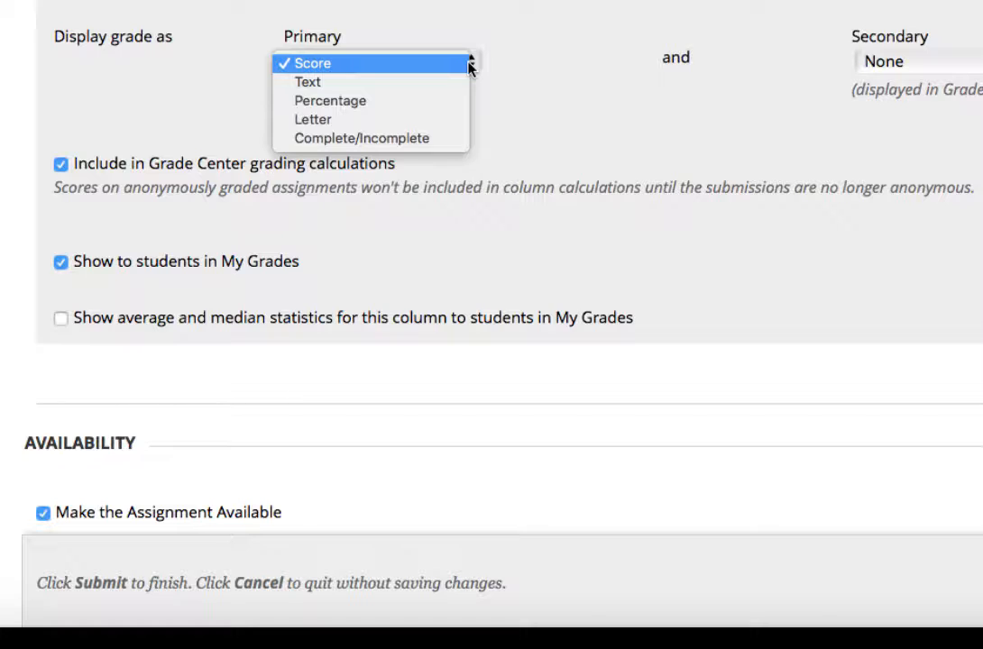
{"action": "left_click", "coordinate": [559, 69]}
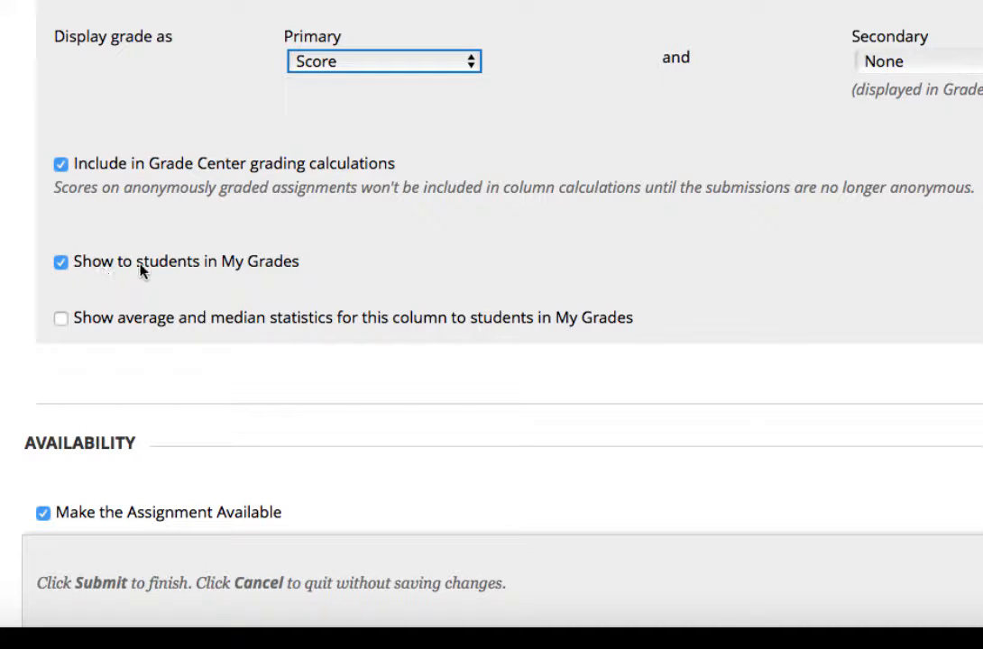
- Enable the Display After availability limit and check its date in the calendar
{"action": "scroll", "coordinate": [187, 319], "scroll_direction": "down", "scroll_amount": 5}
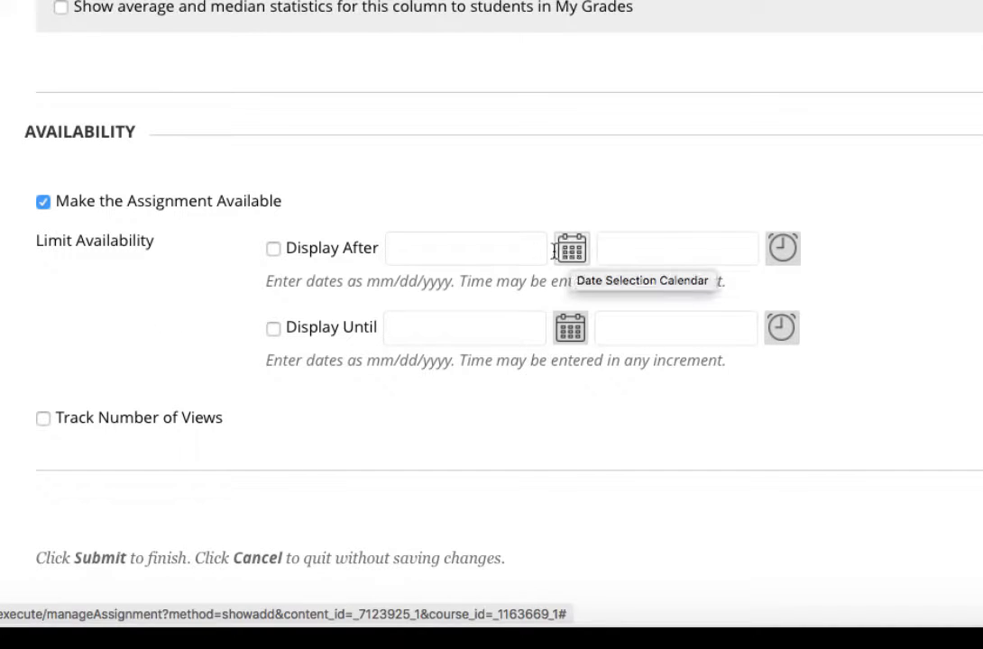
{"action": "left_click", "coordinate": [274, 249]}
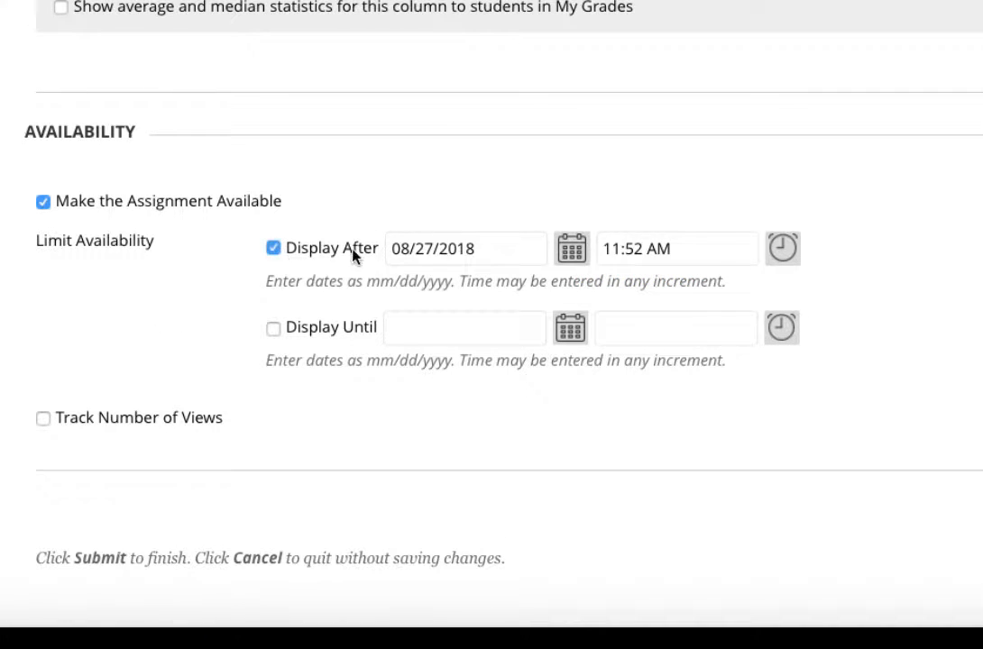
{"action": "scroll", "coordinate": [567, 256], "scroll_direction": "up", "scroll_amount": 1}
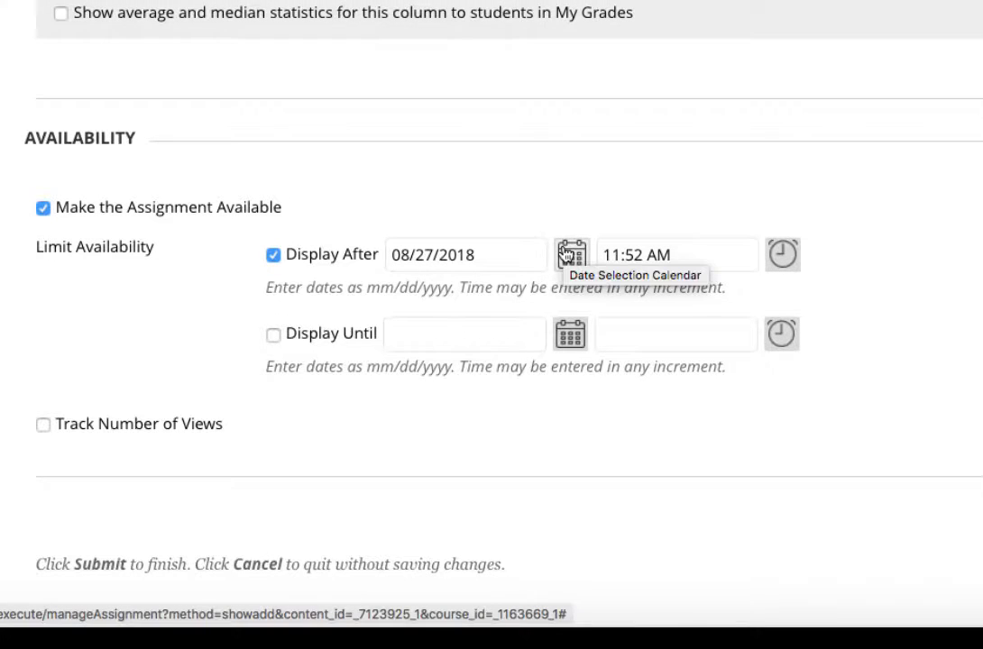
{"action": "left_click", "coordinate": [569, 255]}
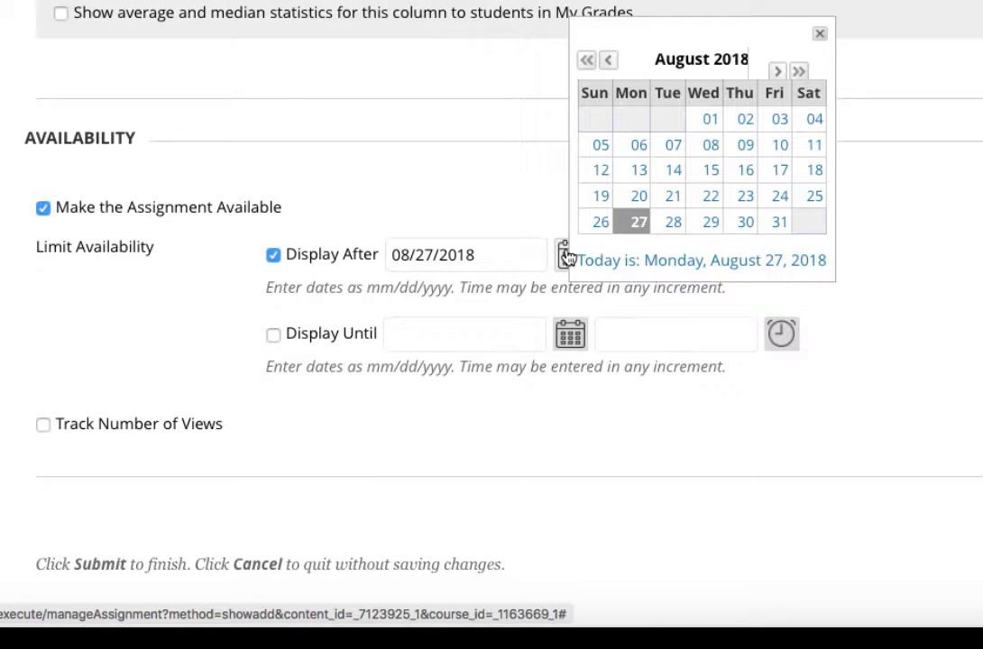
{"action": "left_click", "coordinate": [382, 213]}
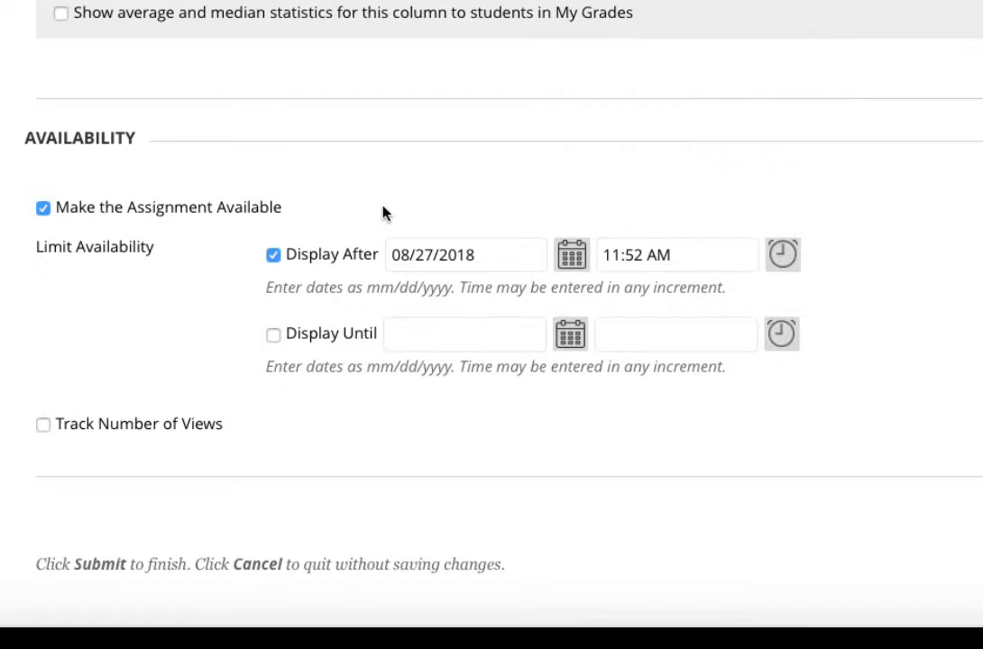
- Enable the Display Until availability limit, view its calendar, then switch the availability limits back off
{"action": "left_click", "coordinate": [272, 337]}
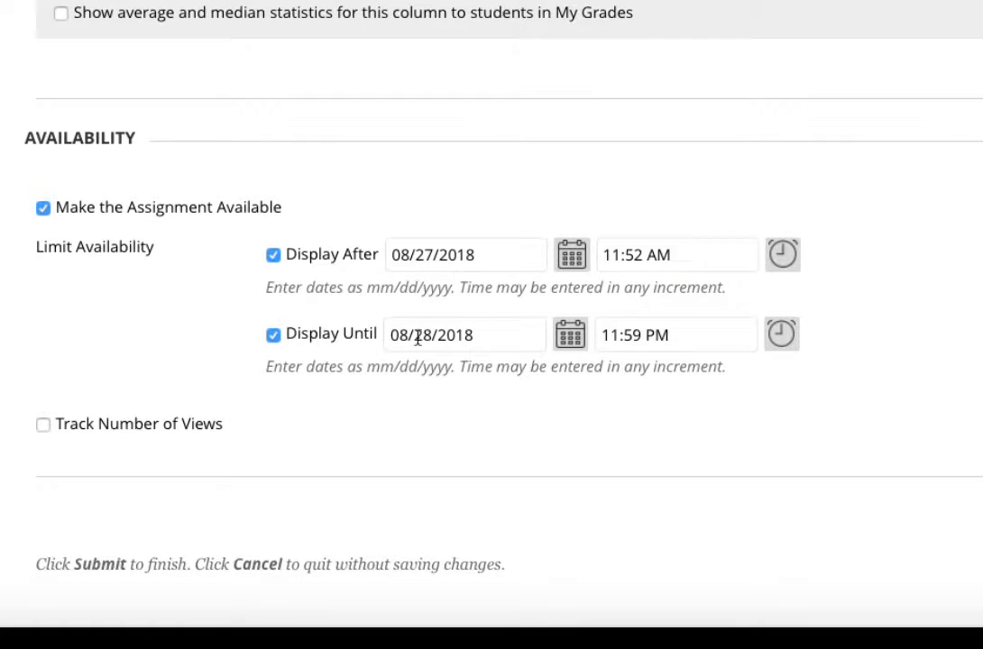
{"action": "left_click", "coordinate": [569, 341]}
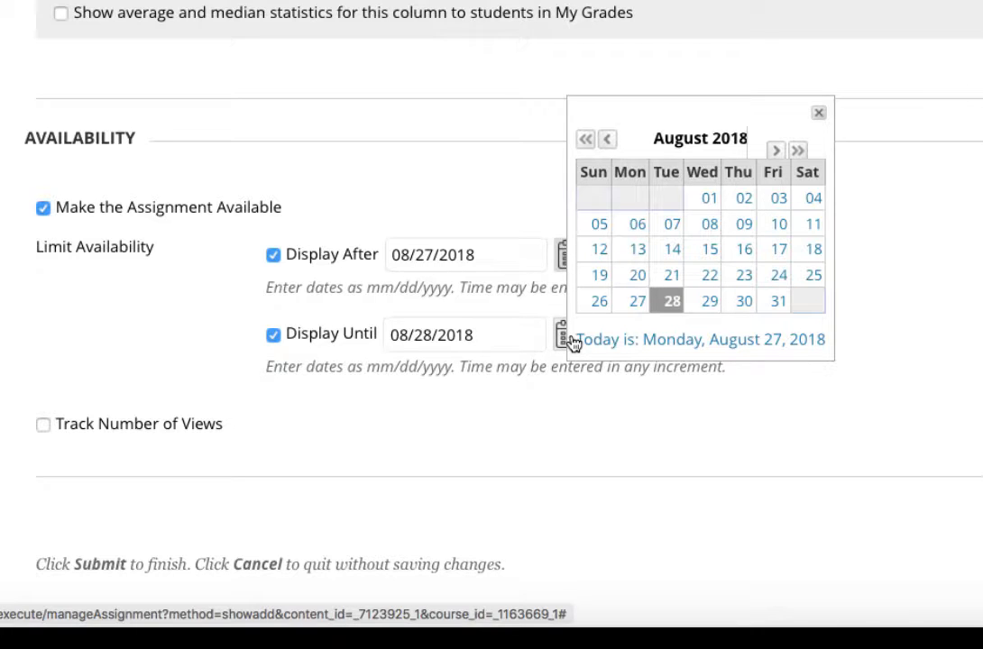
{"action": "left_click", "coordinate": [272, 336]}
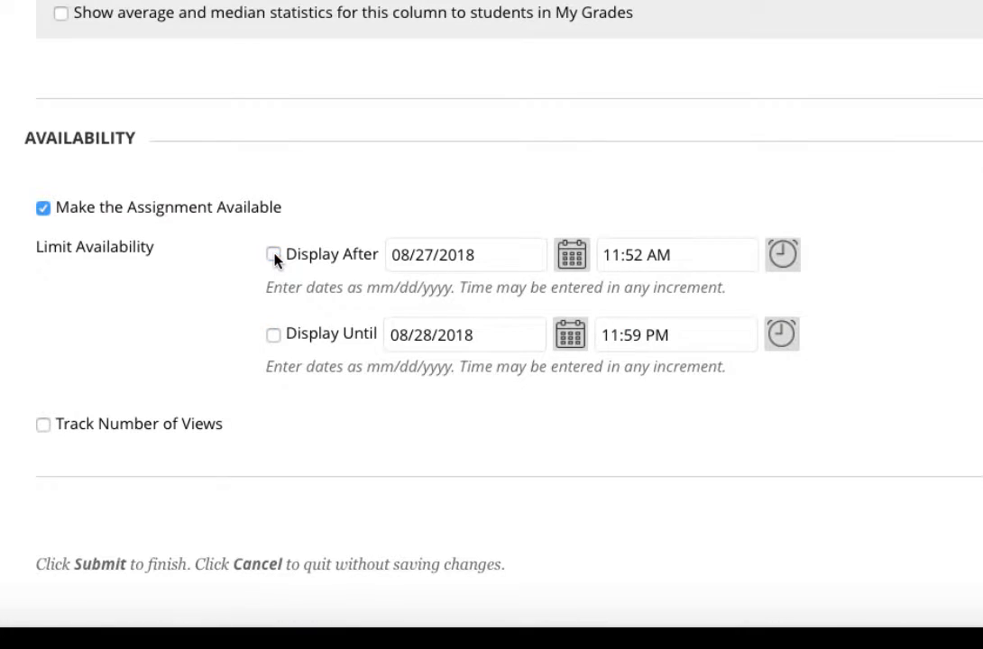
- Submit the new assignment
{"action": "scroll", "coordinate": [274, 254], "scroll_direction": "down", "scroll_amount": 1}
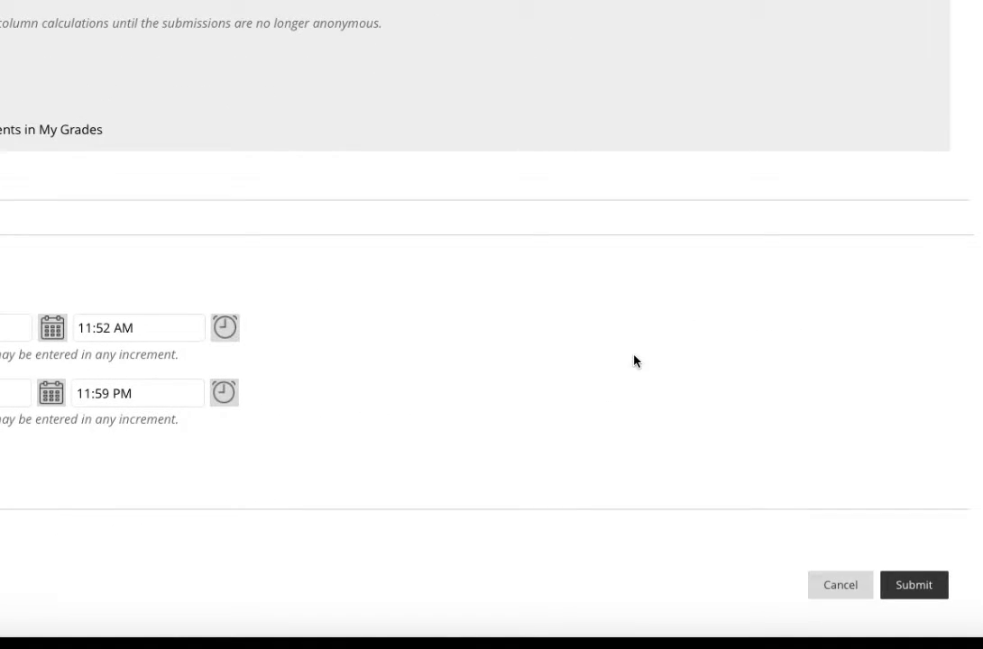
{"action": "scroll", "coordinate": [635, 361], "scroll_direction": "up", "scroll_amount": 20}
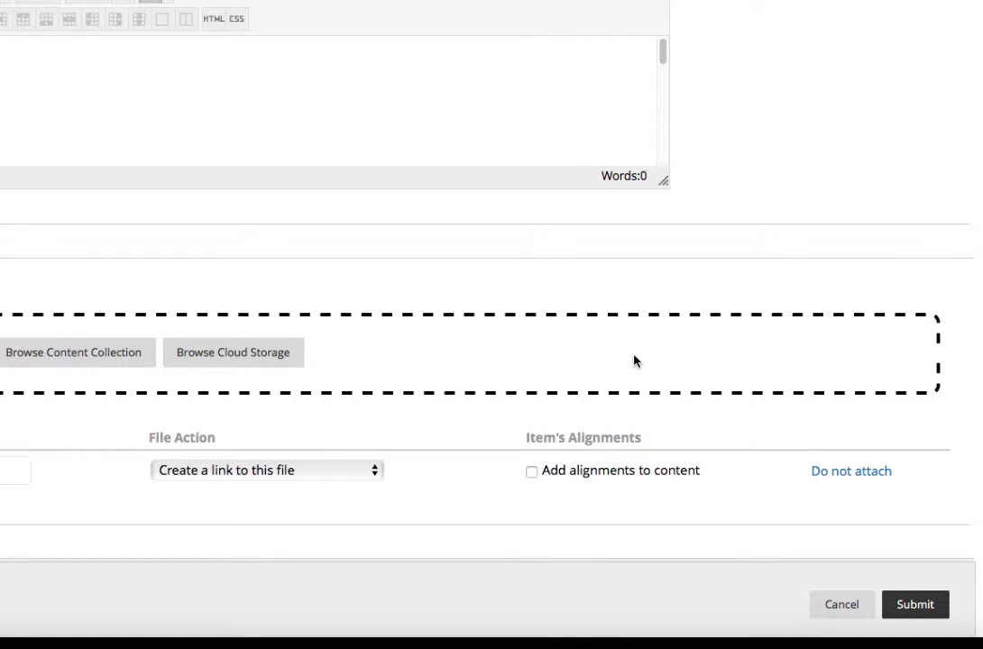
{"action": "scroll", "coordinate": [635, 361], "scroll_direction": "down", "scroll_amount": 5}
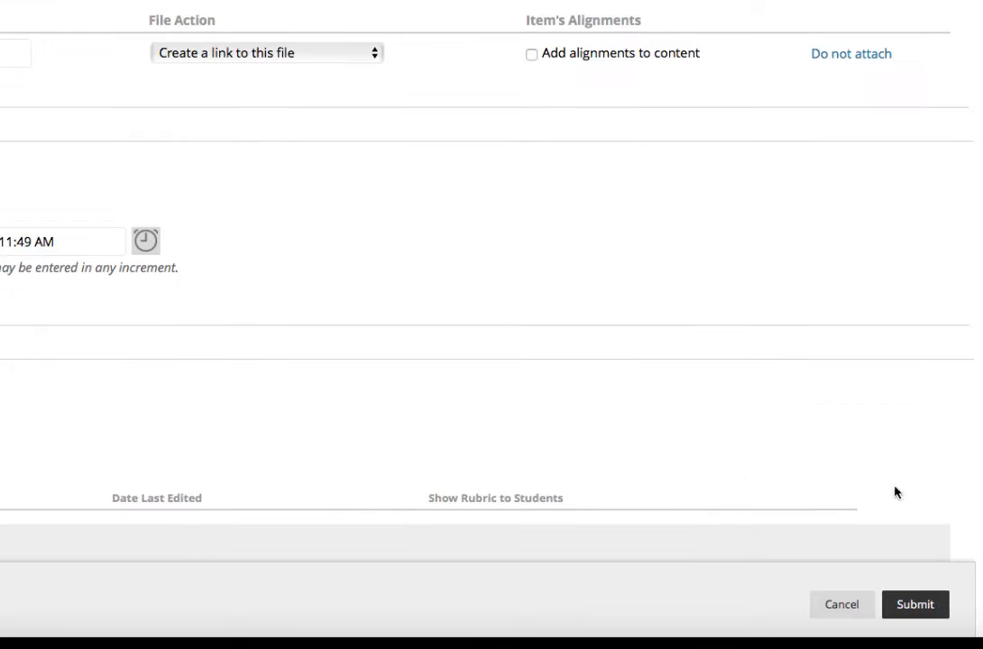
{"action": "left_click", "coordinate": [918, 607]}
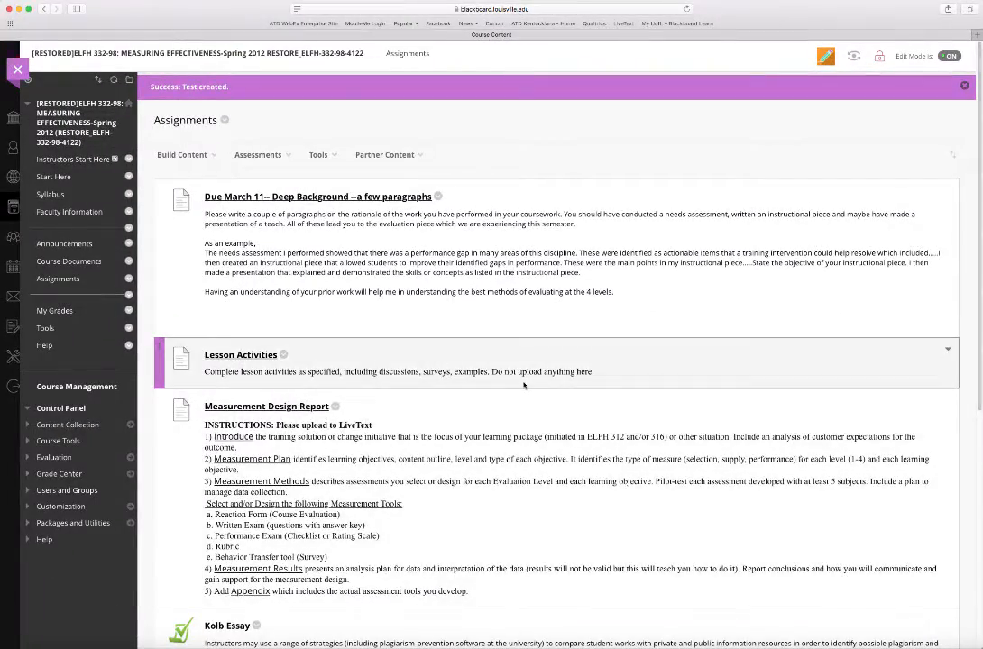
- Open the Test assignment in the Assignments list to preview its submission page, then leave the preview
{"action": "scroll", "coordinate": [466, 355], "scroll_direction": "down", "scroll_amount": 10}
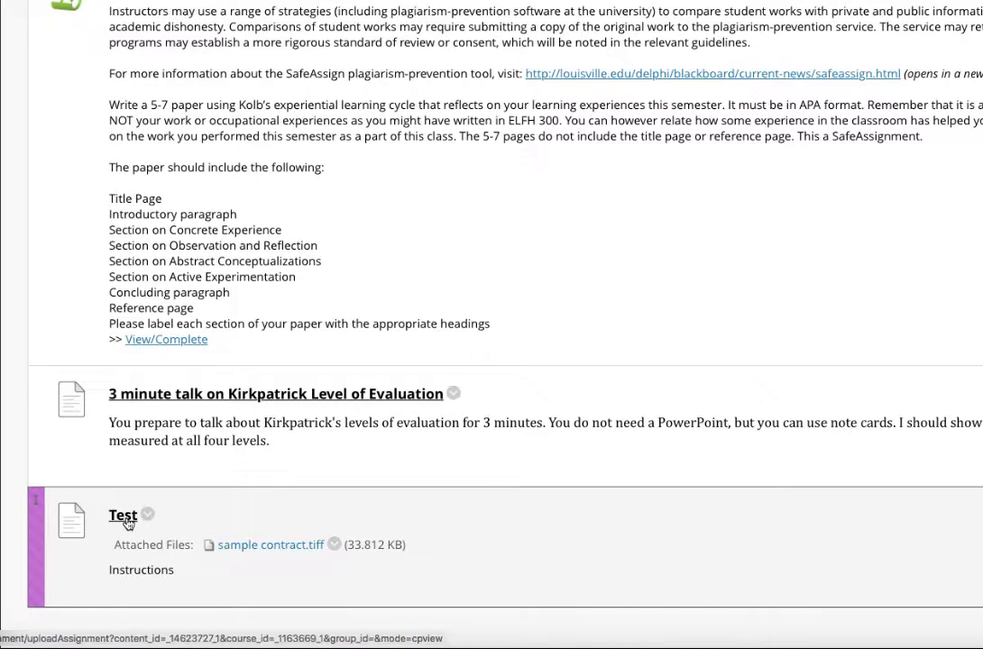
{"action": "left_click", "coordinate": [120, 518]}
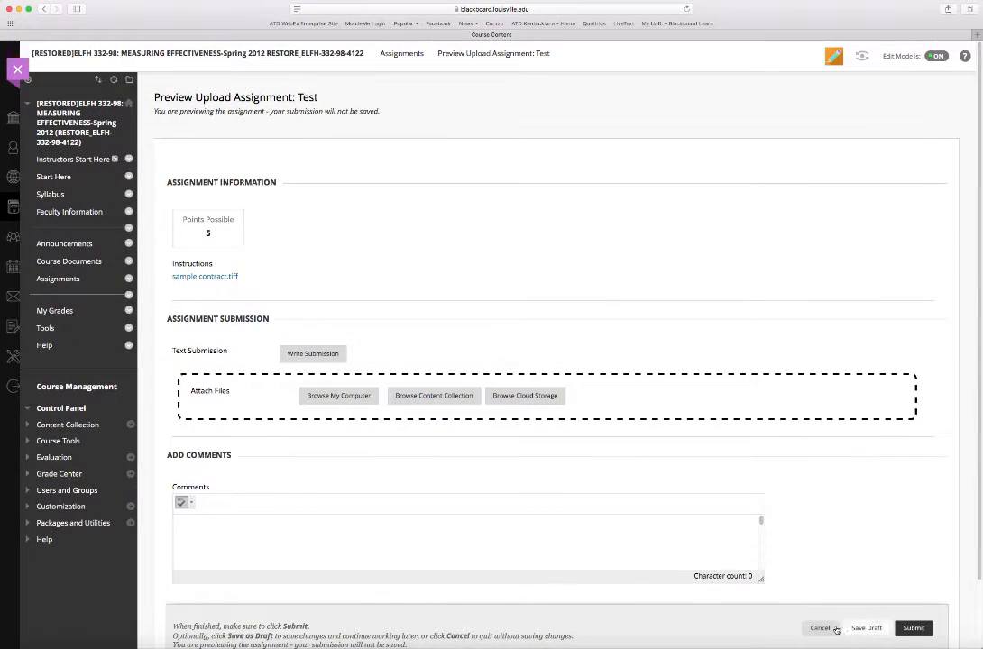
{"action": "left_click", "coordinate": [835, 629]}
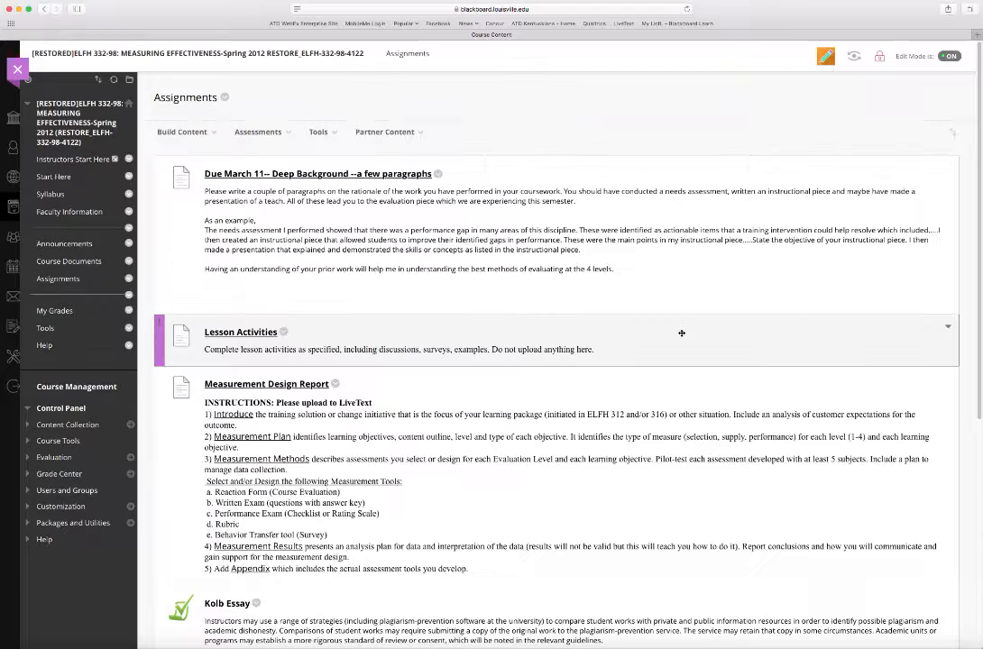